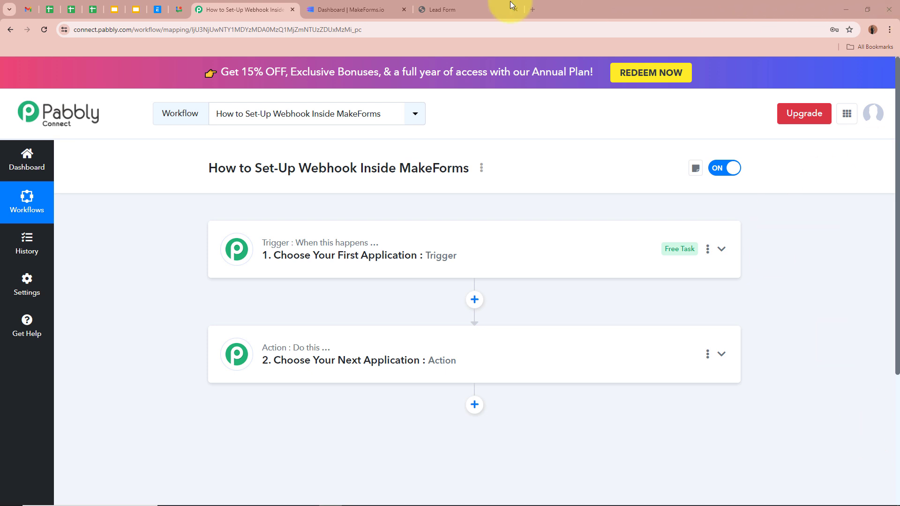
{"action": "left_click", "coordinate": [311, 10]}
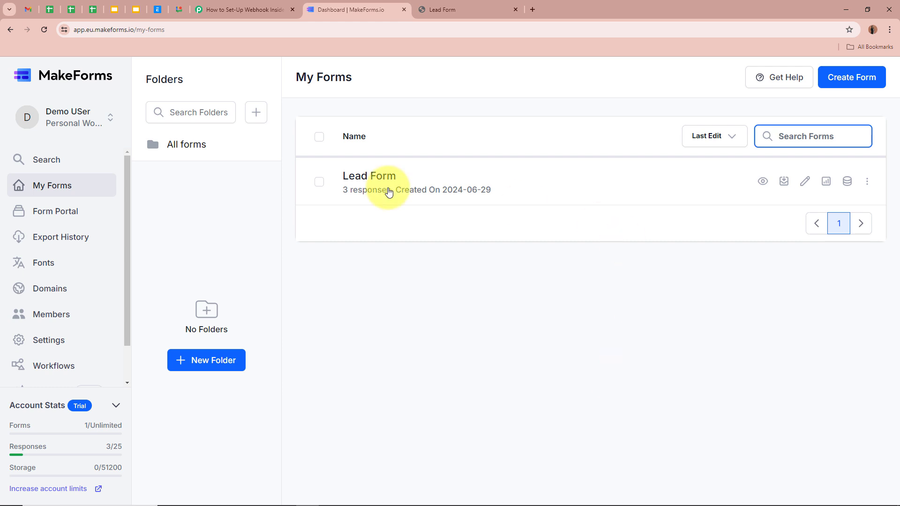
{"action": "left_click", "coordinate": [260, 10]}
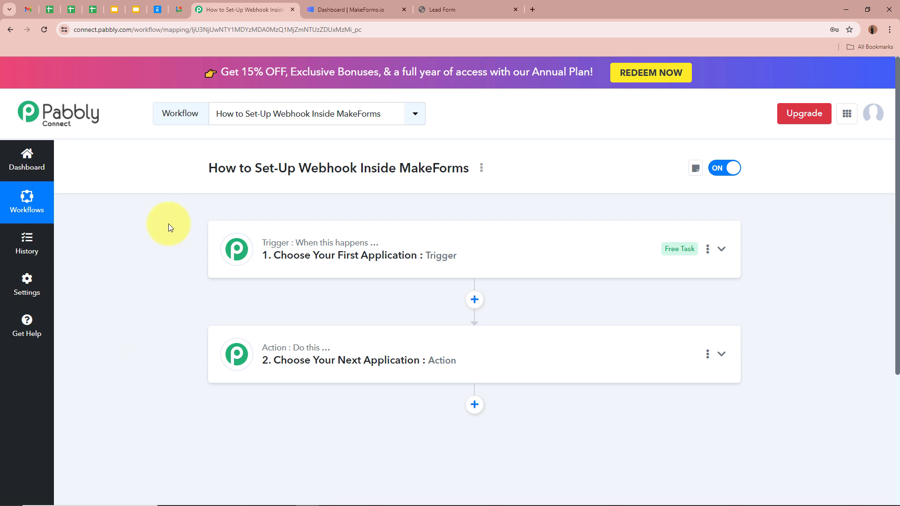
{"action": "left_click_drag", "start_coordinate": [201, 173], "coordinate": [499, 181]}
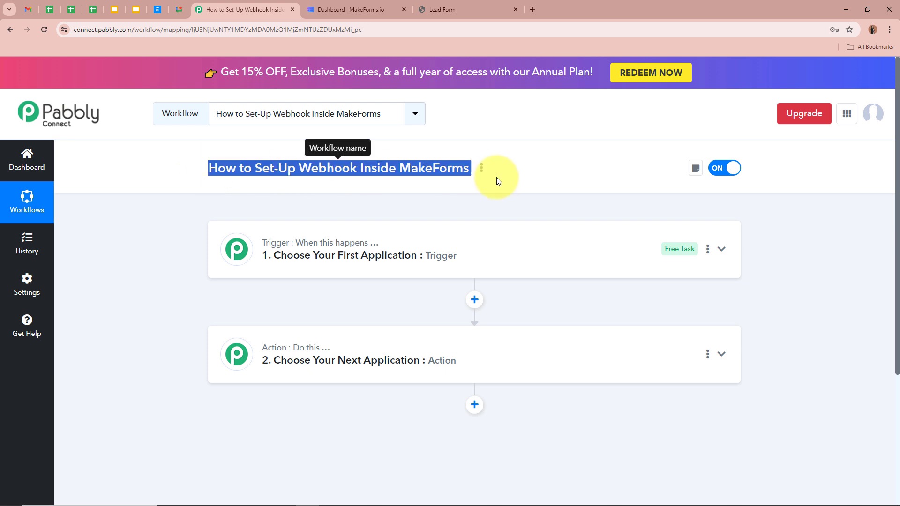
{"action": "left_click", "coordinate": [95, 275]}
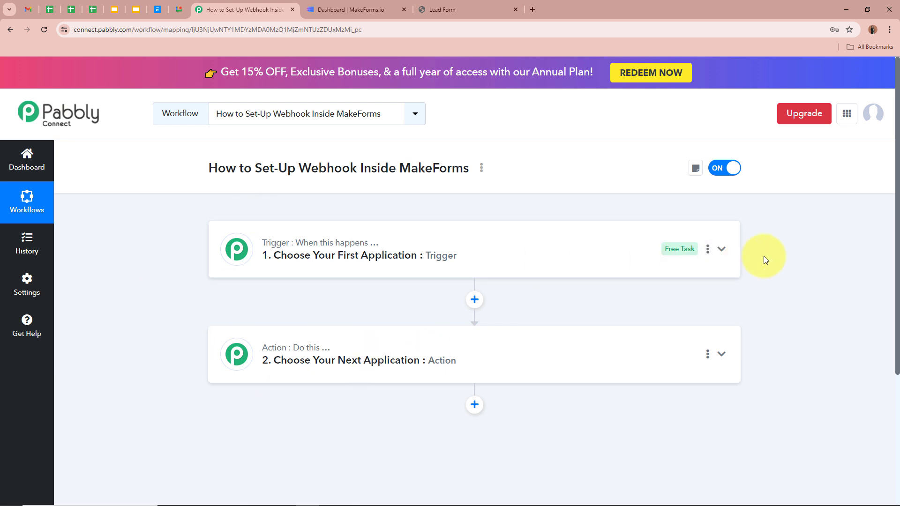
Step: Search for 'Makef' and select MakeForms as the trigger app
{"action": "left_click", "coordinate": [722, 249]}
{"action": "left_click", "coordinate": [338, 312]}
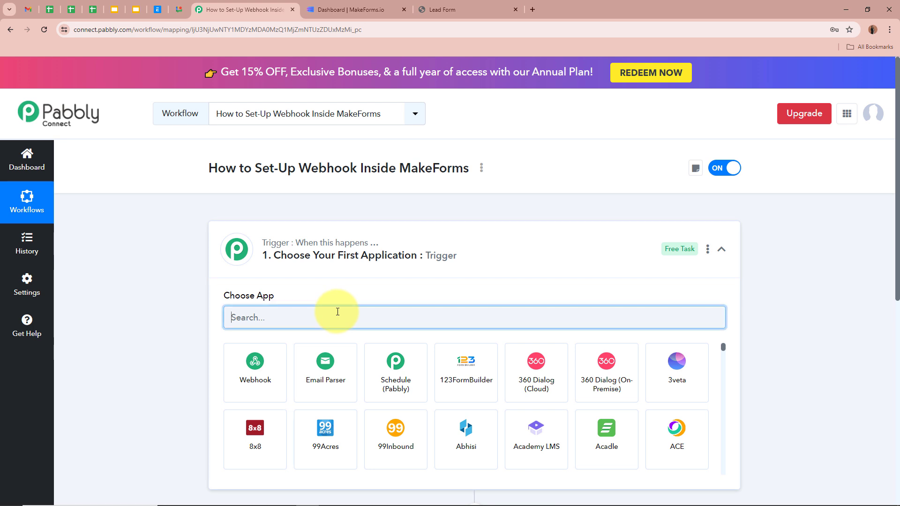
{"action": "type", "text": "Makef"}
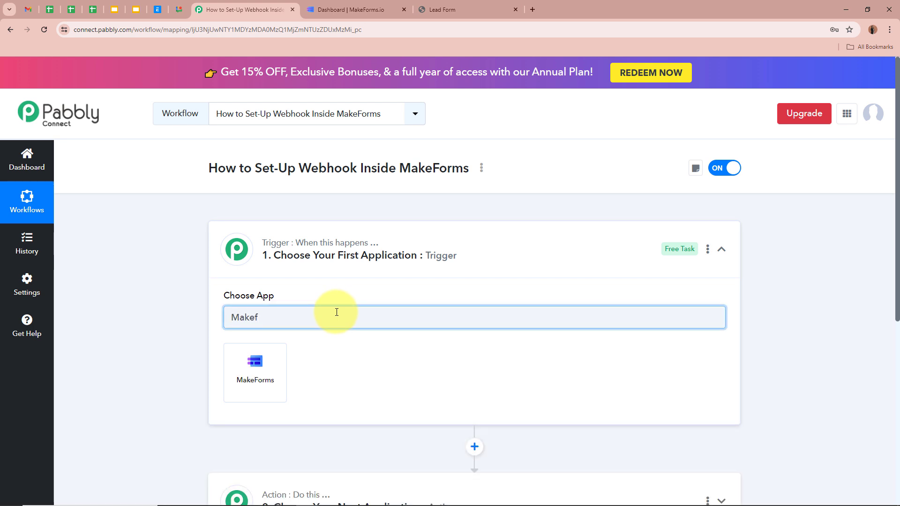
{"action": "left_click", "coordinate": [271, 364]}
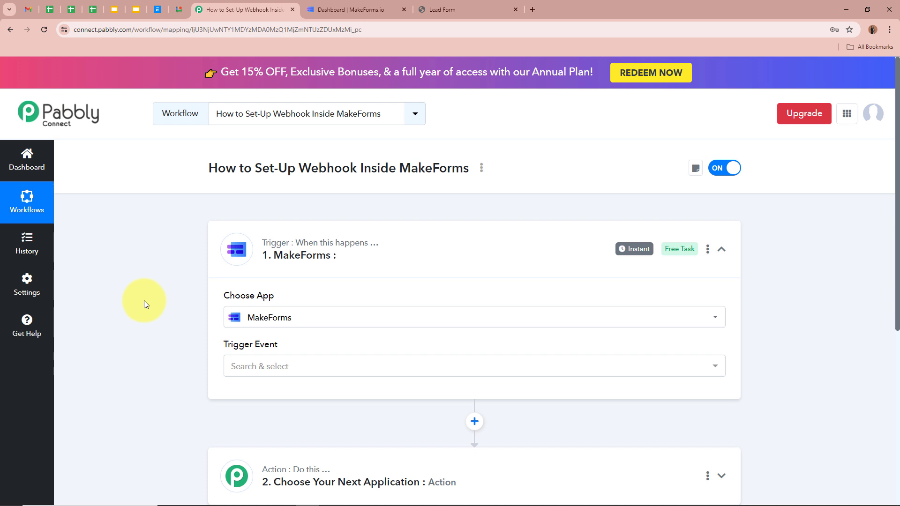
Step: Set the trigger event to New Form Submission and review the webhook setup instructions
{"action": "scroll", "coordinate": [144, 300], "scroll_direction": "down", "scroll_amount": 1}
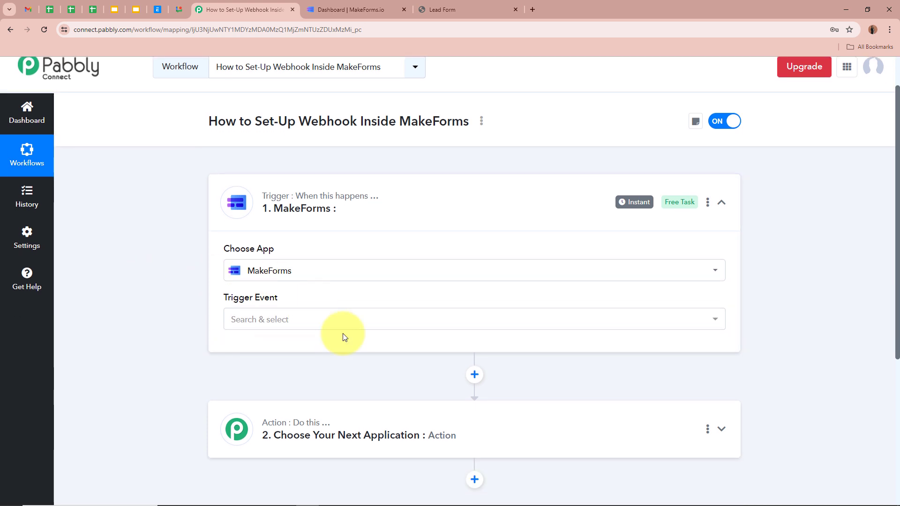
{"action": "left_click", "coordinate": [312, 319]}
{"action": "left_click", "coordinate": [311, 376]}
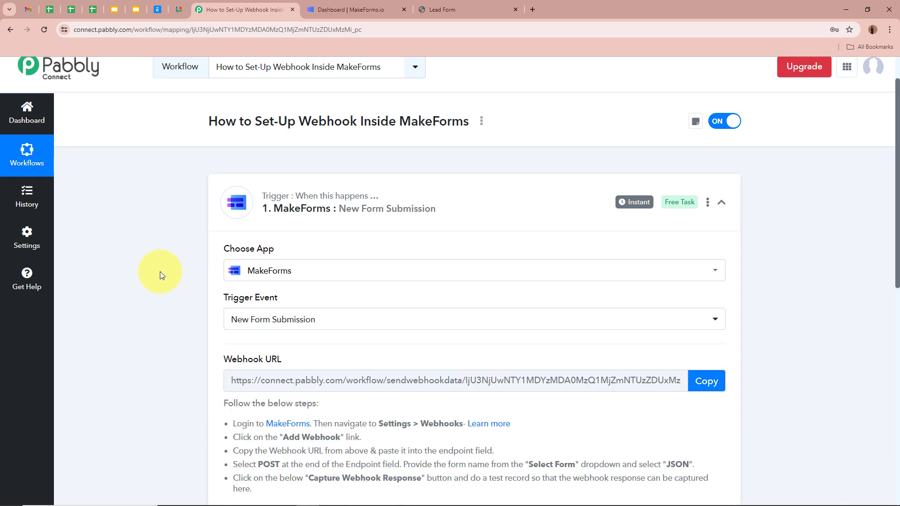
{"action": "scroll", "coordinate": [160, 272], "scroll_direction": "down", "scroll_amount": 1}
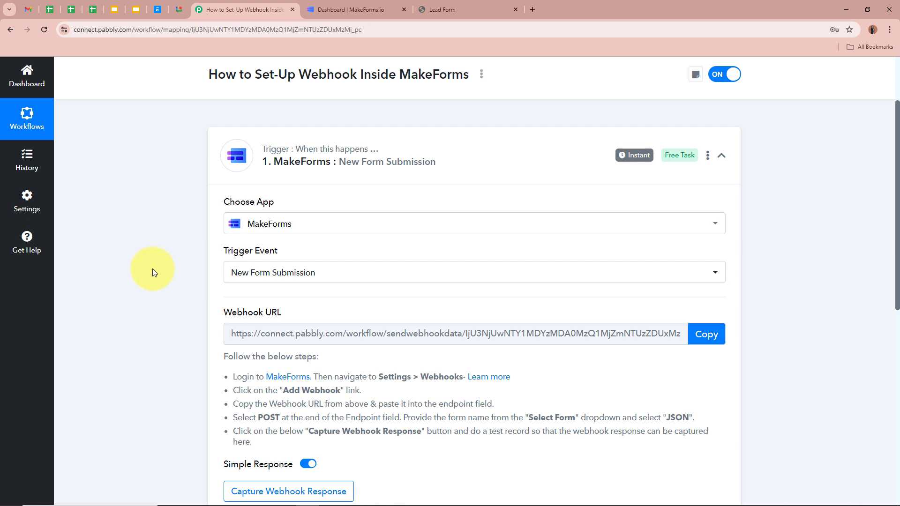
{"action": "scroll", "coordinate": [153, 273], "scroll_direction": "down", "scroll_amount": 1}
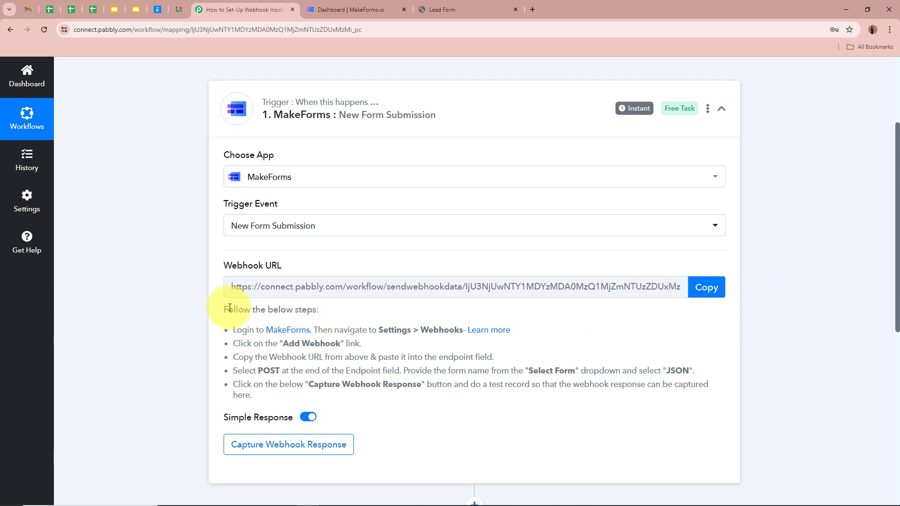
{"action": "left_click_drag", "start_coordinate": [225, 308], "coordinate": [253, 397]}
{"action": "left_click", "coordinate": [293, 369]}
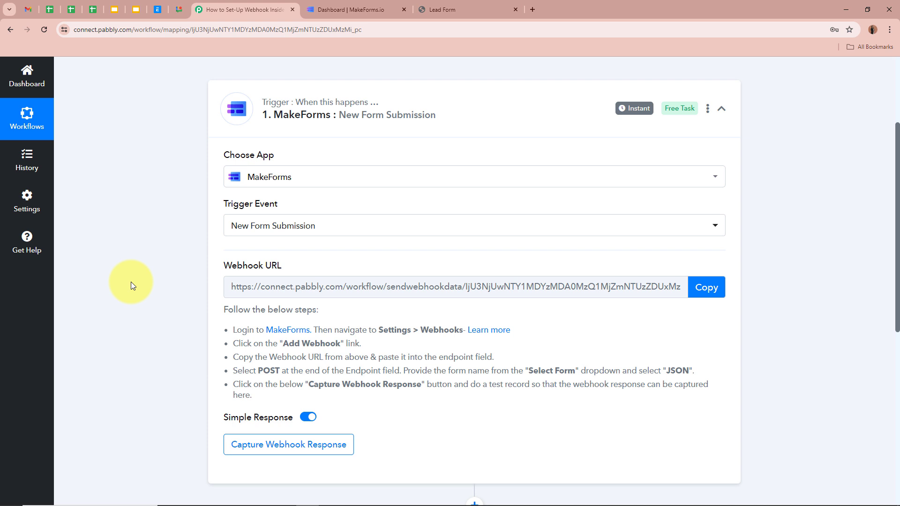
{"action": "scroll", "coordinate": [131, 283], "scroll_direction": "down", "scroll_amount": 1}
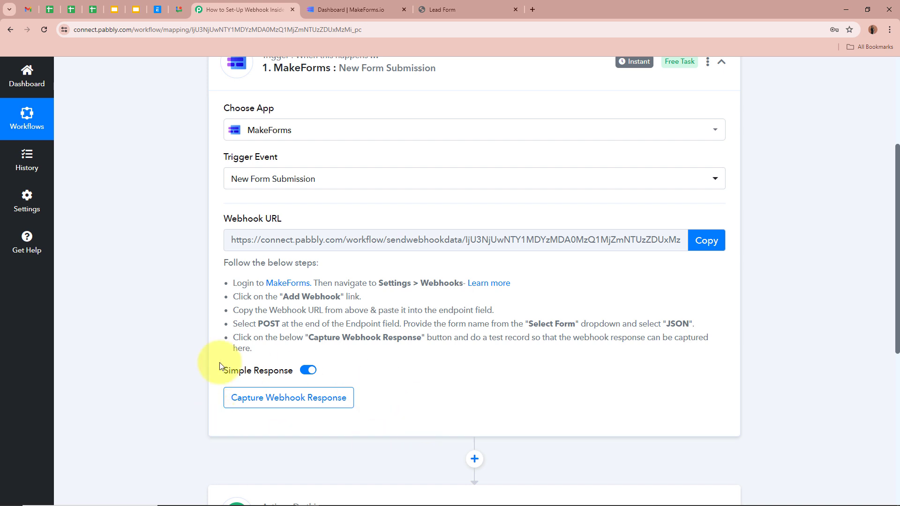
Step: Copy the webhook URL so Pabbly waits for a response, then go to the MakeForms dashboard
{"action": "scroll", "coordinate": [151, 342], "scroll_direction": "up", "scroll_amount": 2}
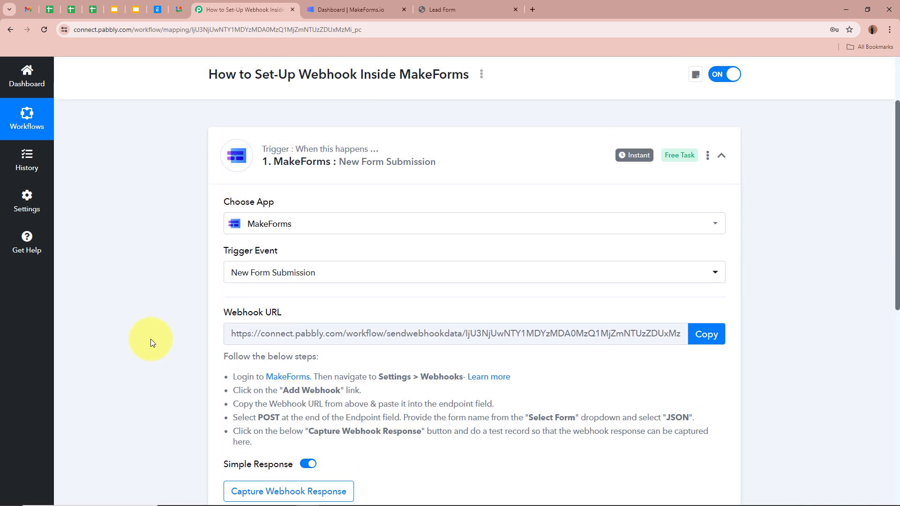
{"action": "left_click", "coordinate": [707, 334]}
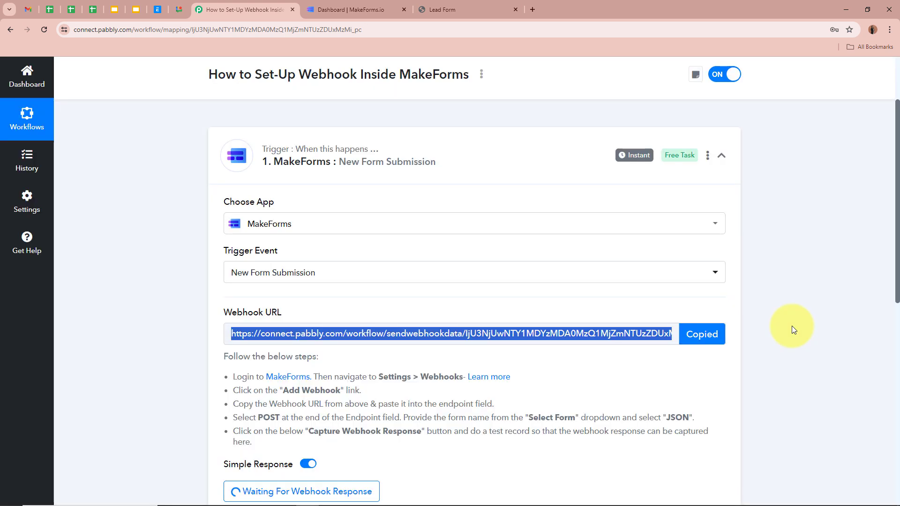
{"action": "scroll", "coordinate": [792, 330], "scroll_direction": "down", "scroll_amount": 1}
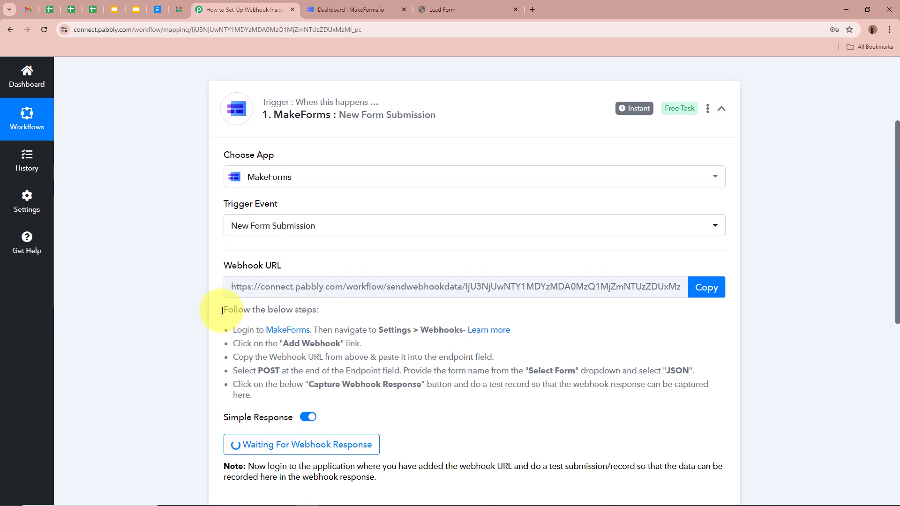
{"action": "left_click_drag", "start_coordinate": [223, 308], "coordinate": [270, 396]}
{"action": "left_click", "coordinate": [271, 370]}
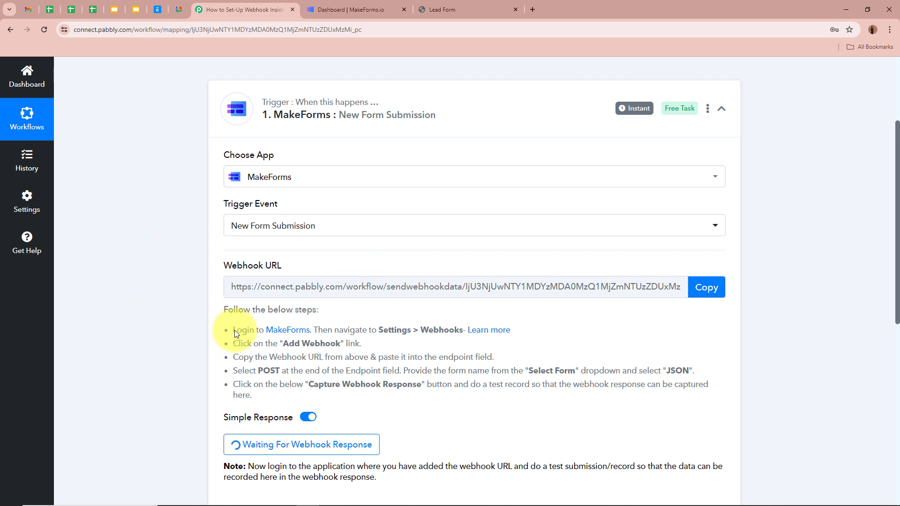
{"action": "left_click", "coordinate": [347, 5]}
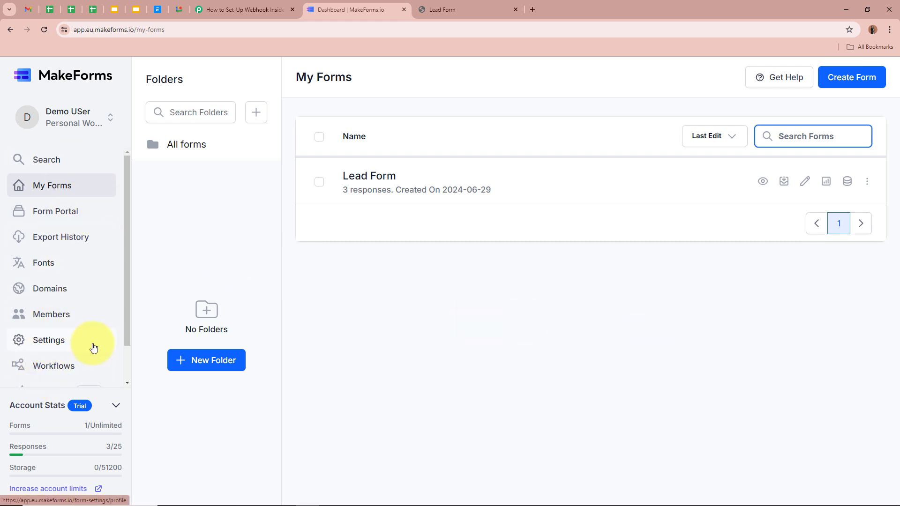
Step: In MakeForms Settings, go to Integrations > Webhook and start adding a new webhook
{"action": "left_click", "coordinate": [43, 342]}
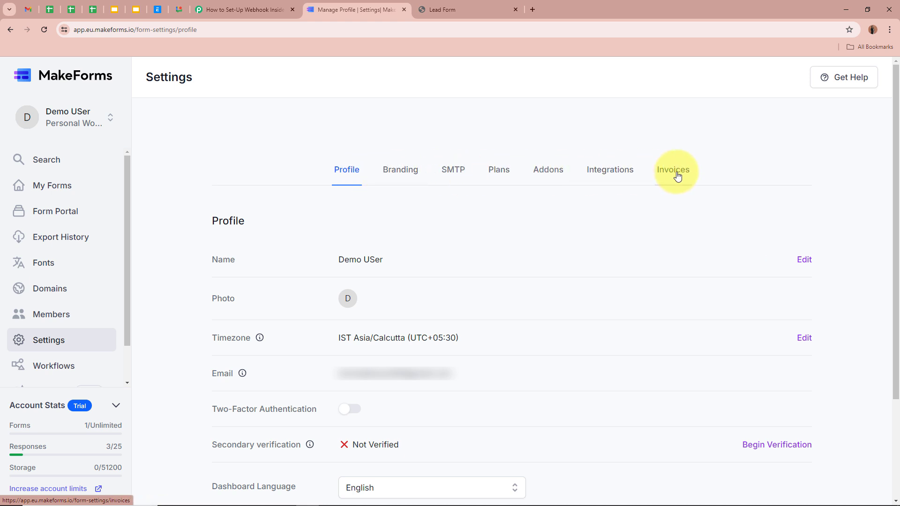
{"action": "left_click", "coordinate": [608, 174]}
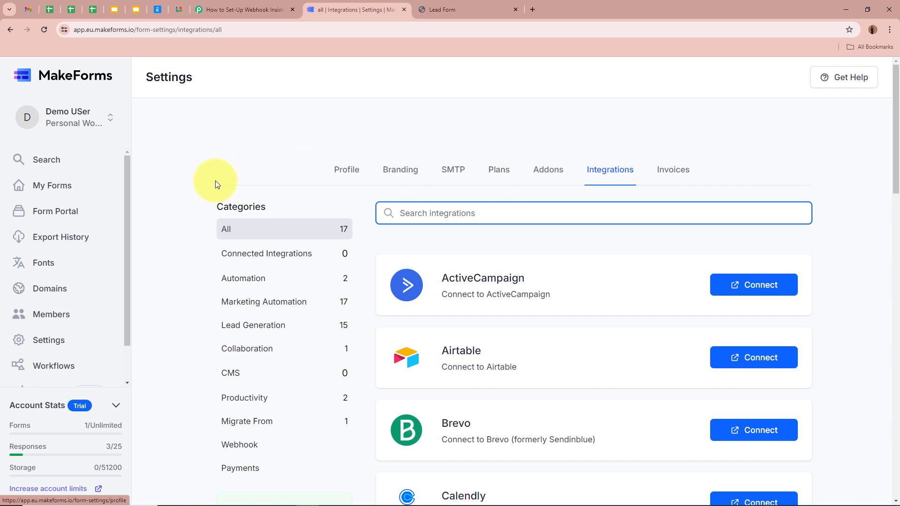
{"action": "left_click", "coordinate": [313, 446]}
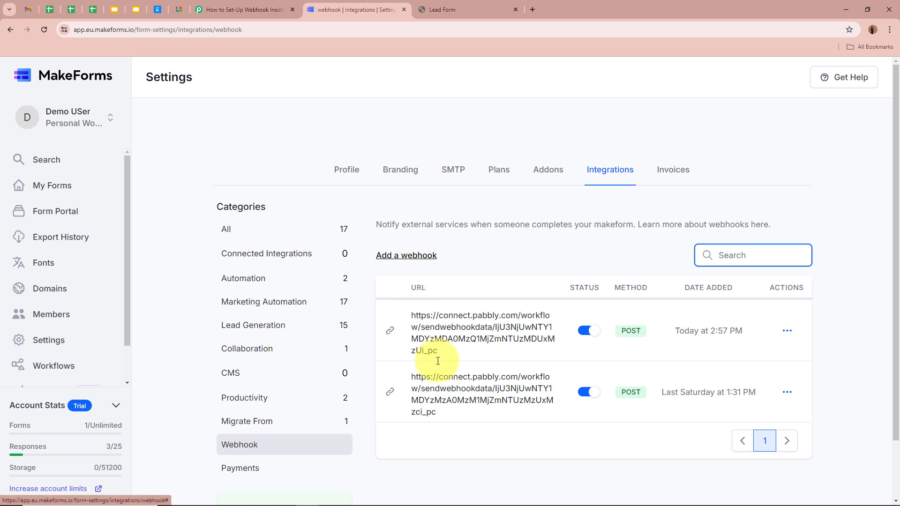
{"action": "left_click", "coordinate": [578, 223]}
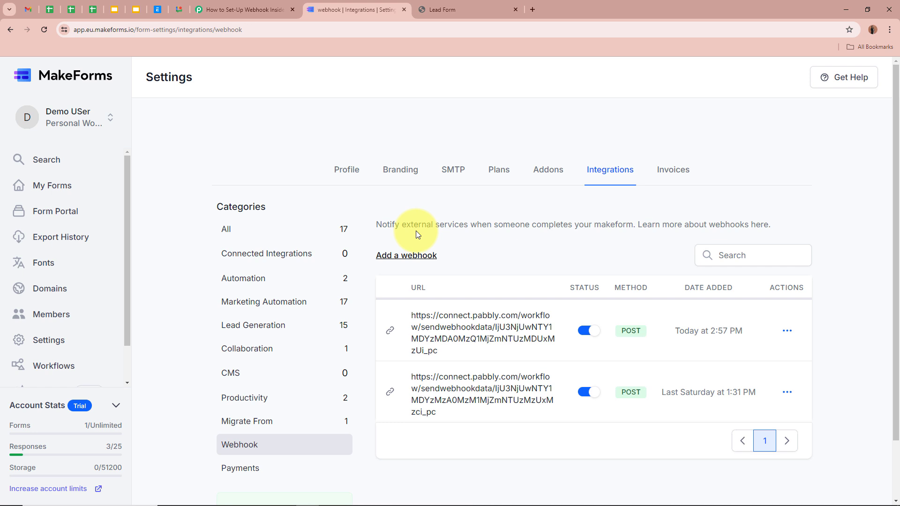
{"action": "left_click", "coordinate": [412, 254]}
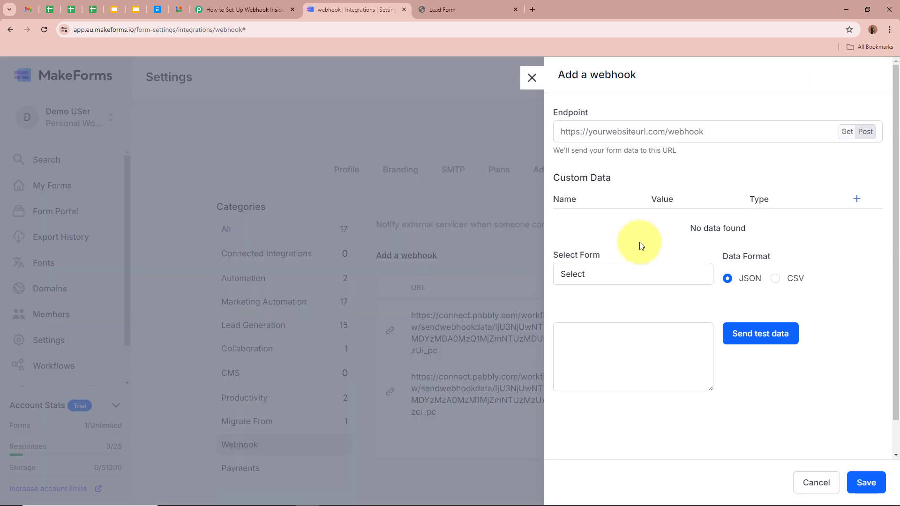
Step: Paste the Pabbly webhook URL into the new webhook's Endpoint field
{"action": "left_click_drag", "start_coordinate": [609, 111], "coordinate": [582, 111]}
{"action": "left_click", "coordinate": [648, 113]}
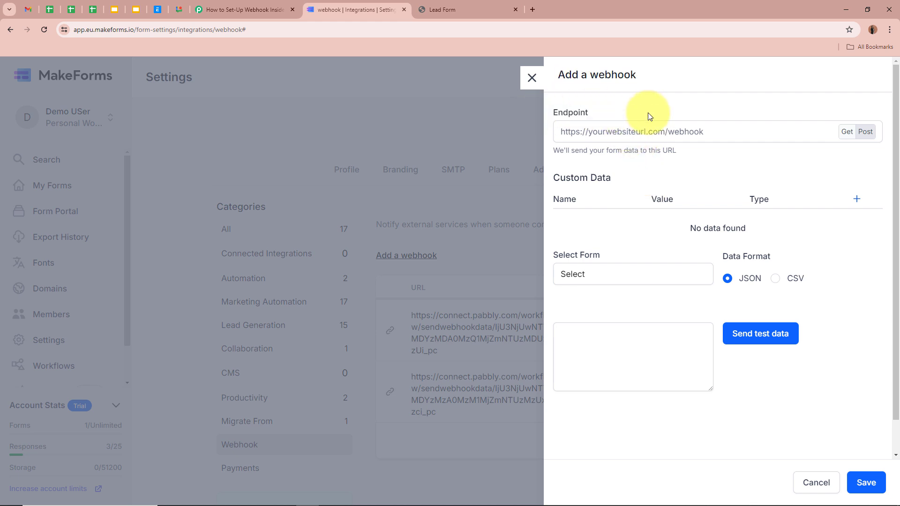
{"action": "left_click", "coordinate": [647, 129]}
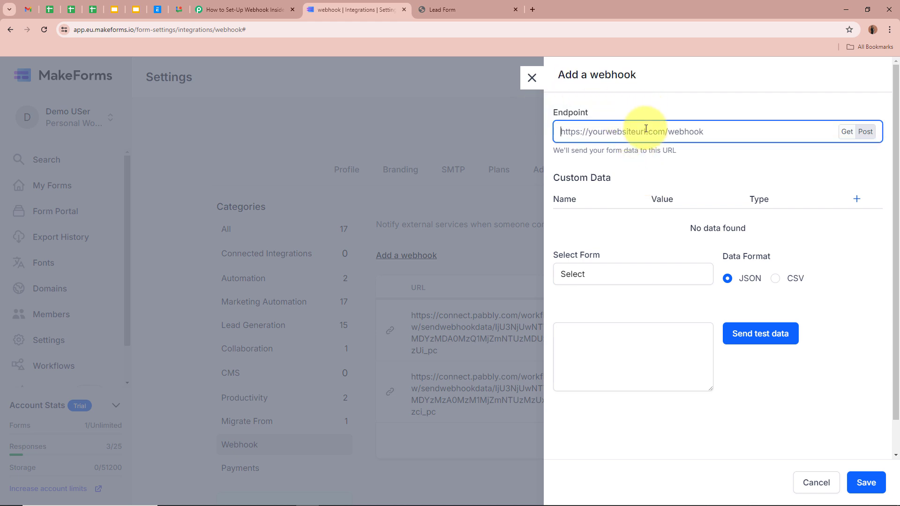
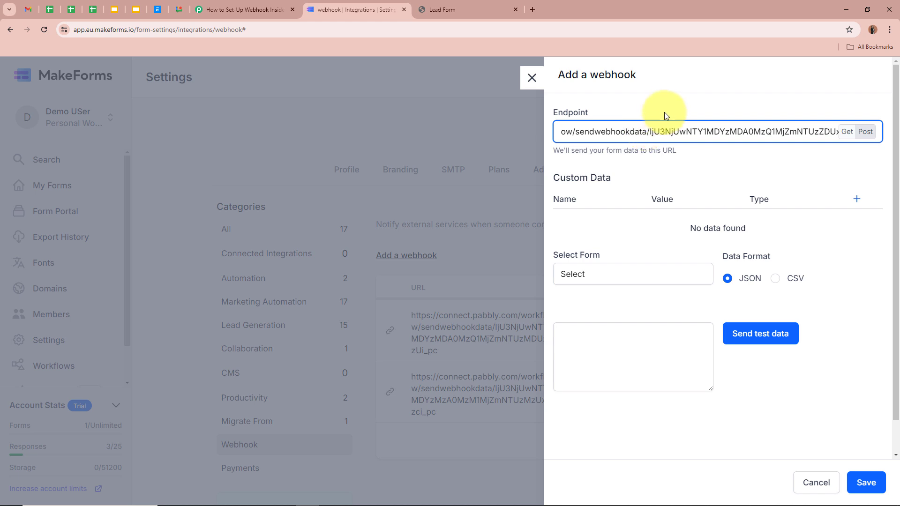
{"action": "left_click", "coordinate": [668, 105]}
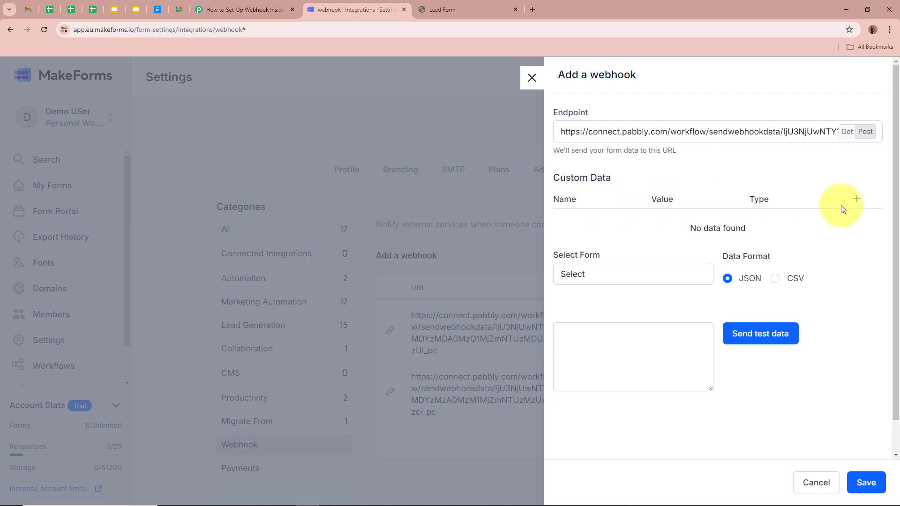
Step: Leave custom data empty and choose Lead Form as the source form
{"action": "left_click", "coordinate": [857, 199]}
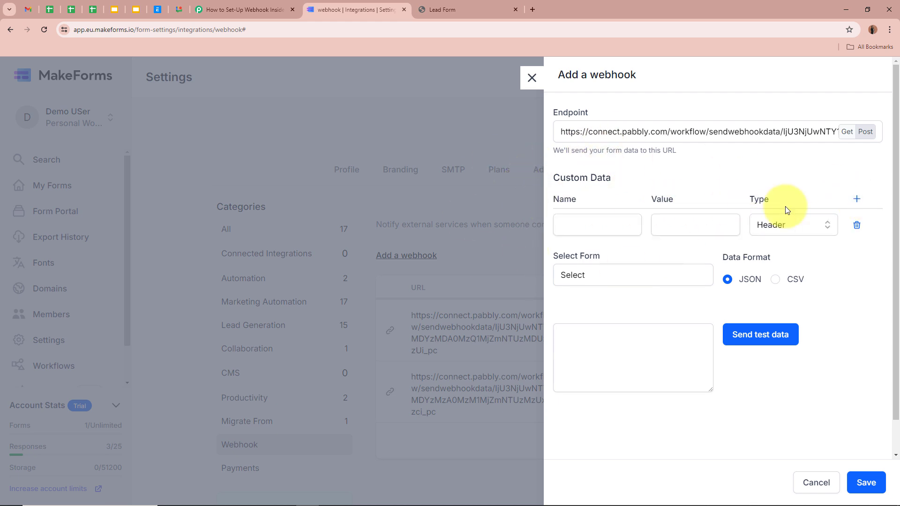
{"action": "left_click", "coordinate": [857, 225]}
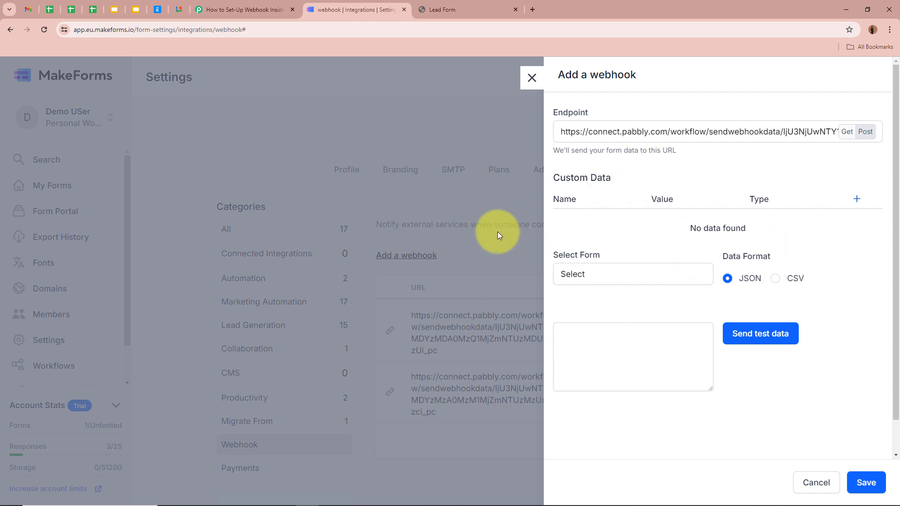
{"action": "left_click", "coordinate": [594, 274]}
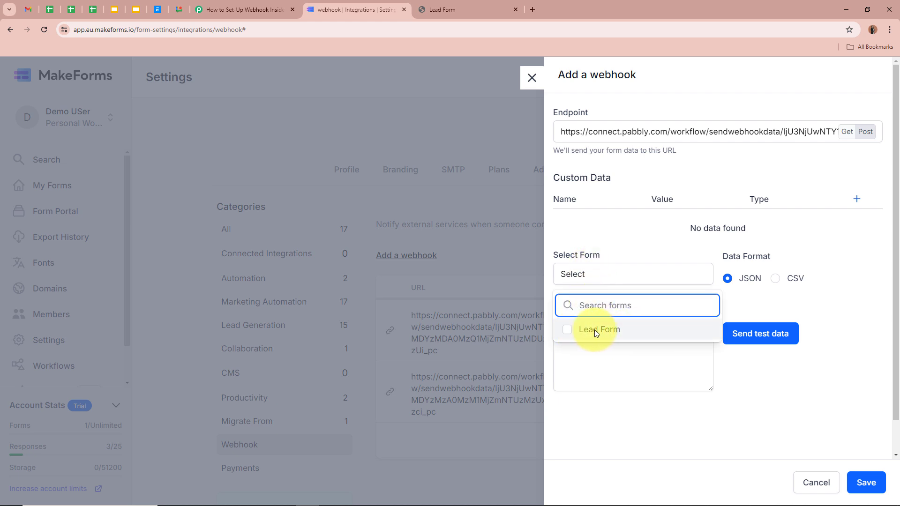
{"action": "left_click", "coordinate": [567, 330]}
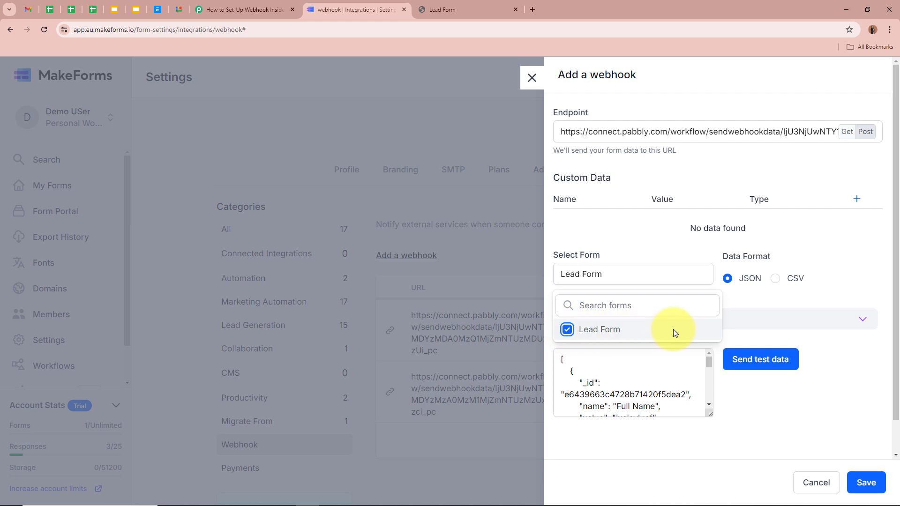
{"action": "left_click", "coordinate": [660, 239]}
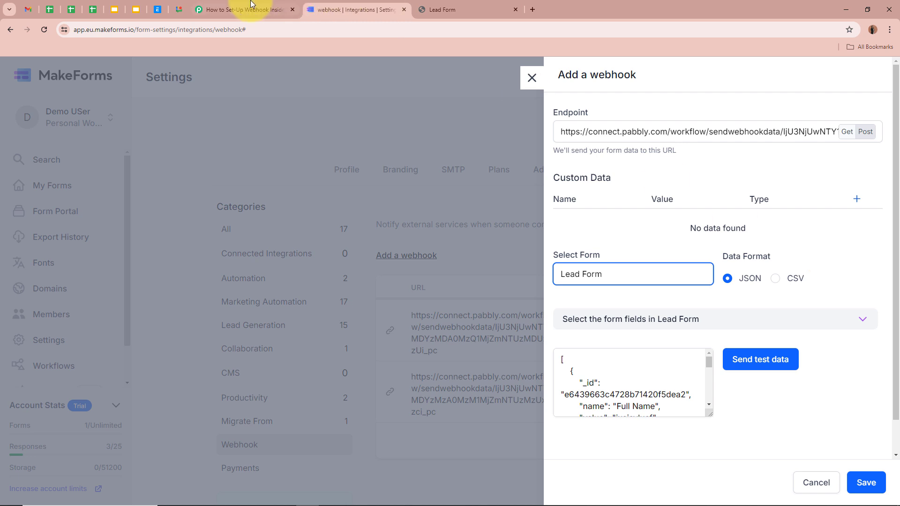
Step: Check Pabbly's setup steps and keep JSON as the data format
{"action": "left_click", "coordinate": [222, 13]}
{"action": "left_click_drag", "start_coordinate": [615, 371], "coordinate": [724, 374]}
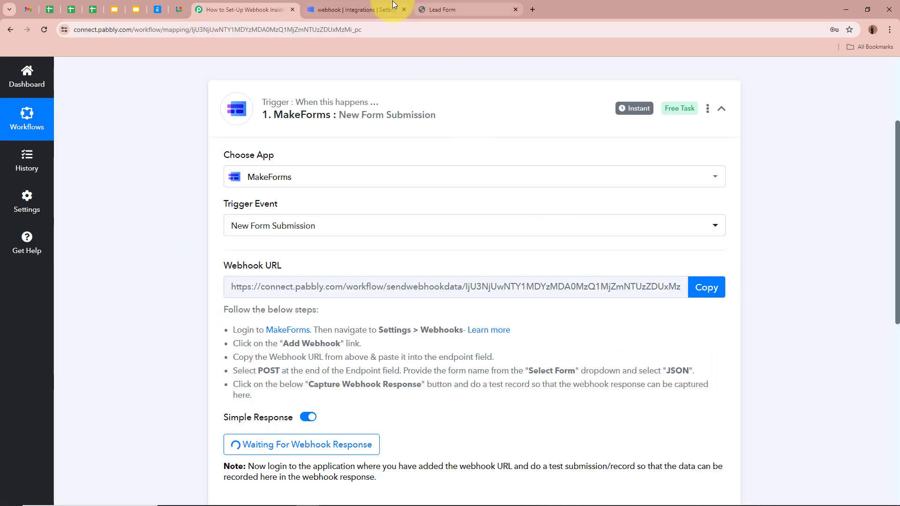
{"action": "left_click", "coordinate": [356, 9]}
{"action": "left_click", "coordinate": [728, 279]}
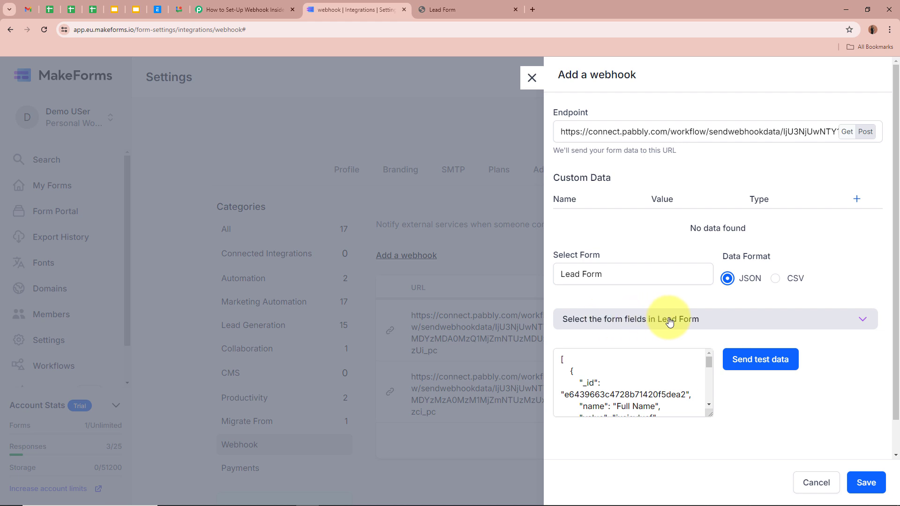
Step: Keep all Lead Form fields selected and save the new webhook
{"action": "left_click", "coordinate": [838, 324]}
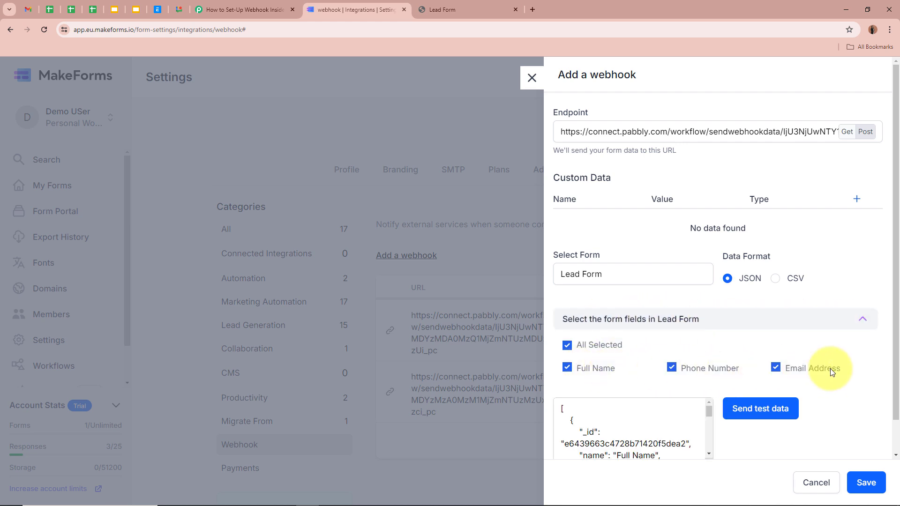
{"action": "left_click", "coordinate": [568, 346]}
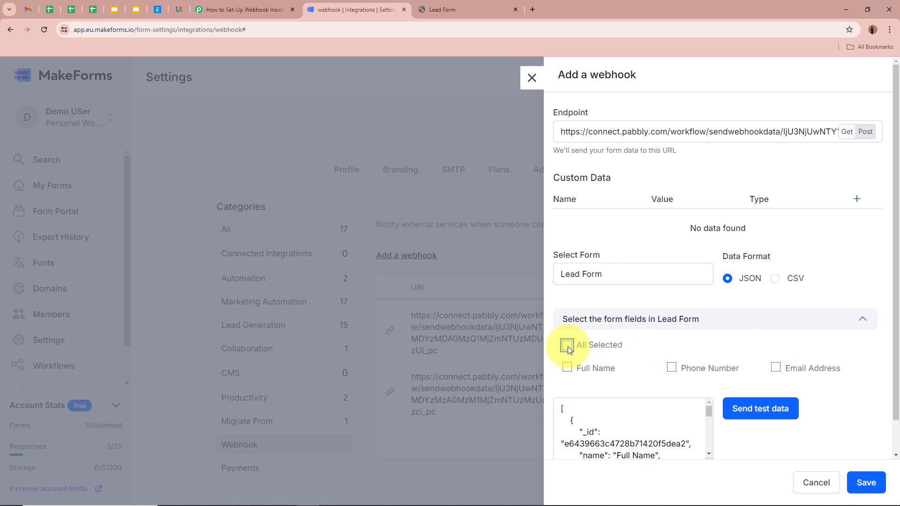
{"action": "left_click", "coordinate": [568, 346]}
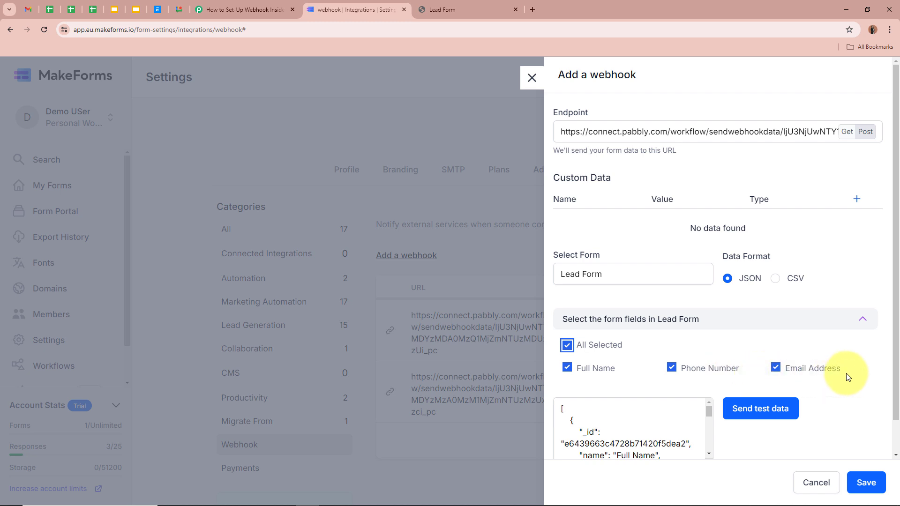
{"action": "left_click", "coordinate": [863, 320]}
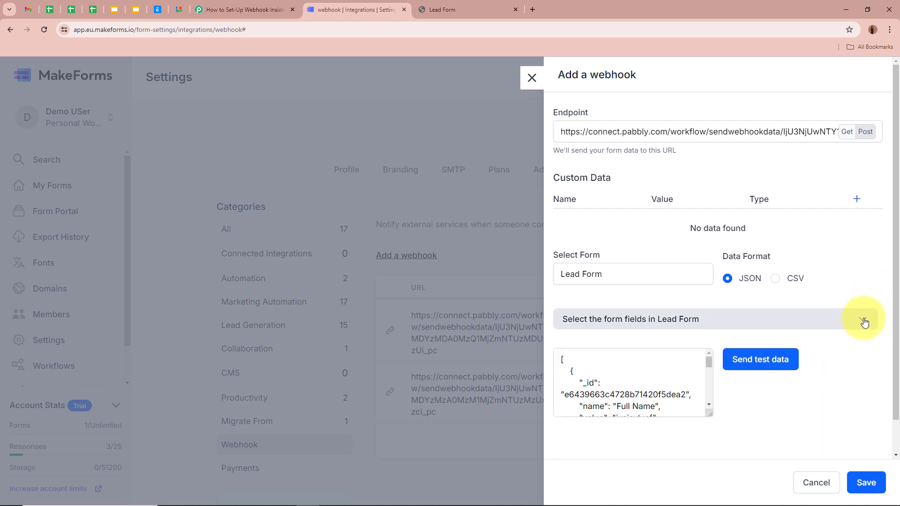
{"action": "scroll", "coordinate": [648, 385], "scroll_direction": "down", "scroll_amount": 3}
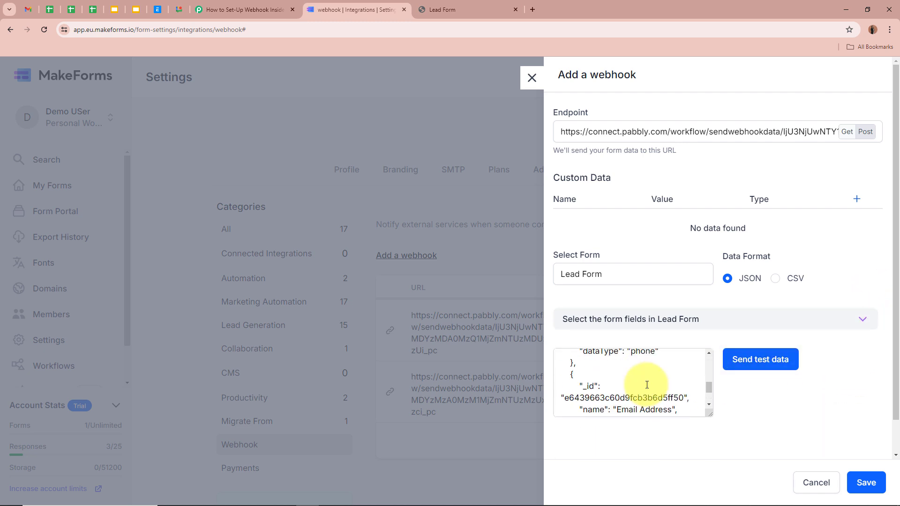
{"action": "scroll", "coordinate": [648, 385], "scroll_direction": "up", "scroll_amount": 3}
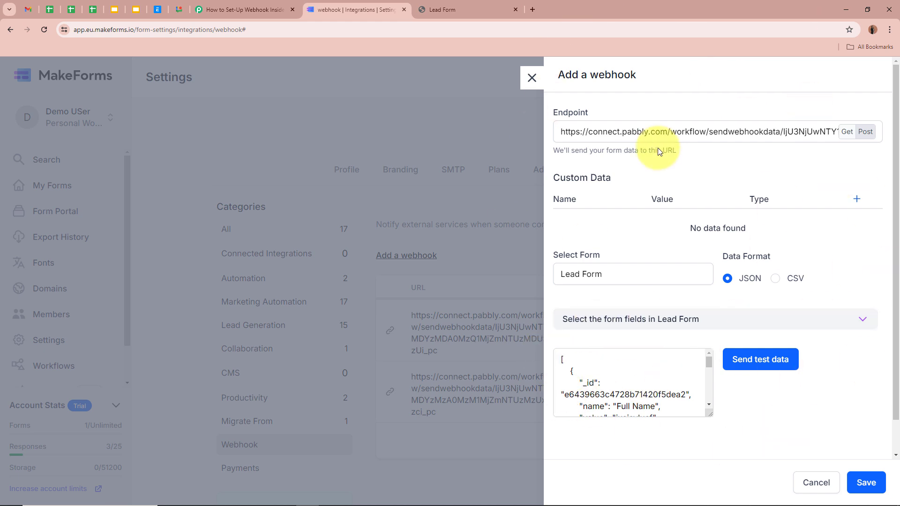
{"action": "left_click", "coordinate": [866, 484]}
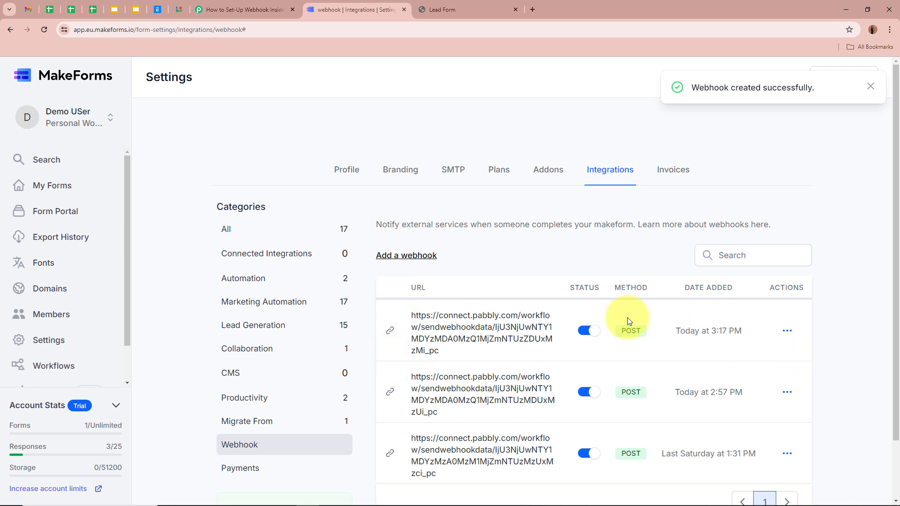
{"action": "left_click_drag", "start_coordinate": [415, 316], "coordinate": [446, 341]}
{"action": "left_click", "coordinate": [446, 342]}
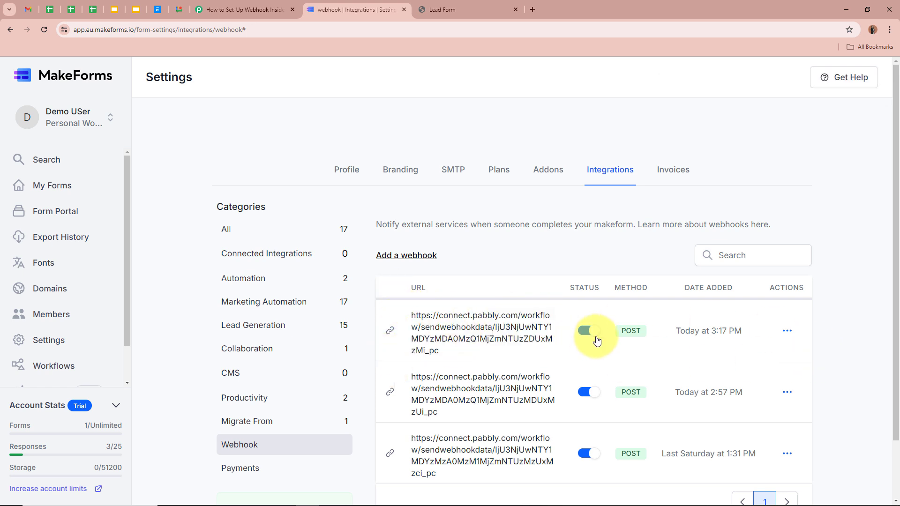
Step: Return to the Pabbly workflow and scroll to confirm the trigger shows 'Waiting For Webhook Response'
{"action": "left_click", "coordinate": [261, 9]}
{"action": "scroll", "coordinate": [92, 202], "scroll_direction": "down", "scroll_amount": 2}
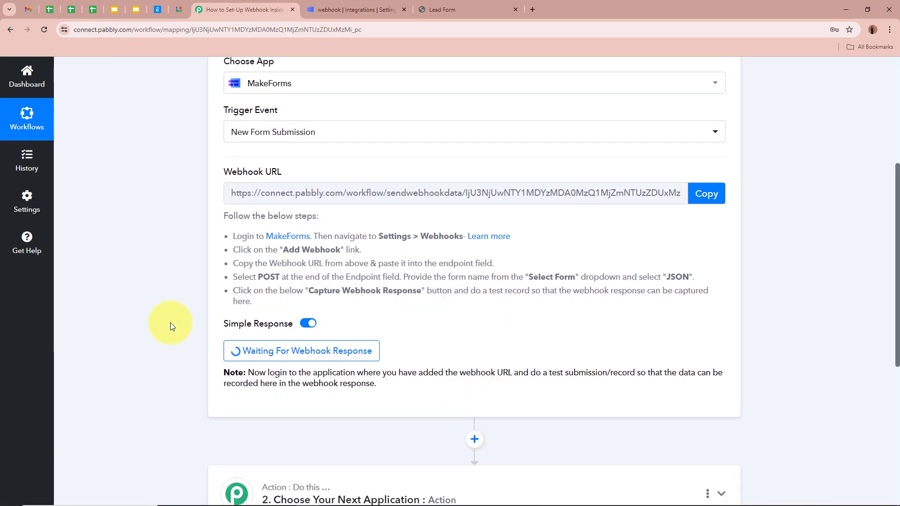
{"action": "scroll", "coordinate": [170, 322], "scroll_direction": "up", "scroll_amount": 2}
{"action": "scroll", "coordinate": [169, 323], "scroll_direction": "up", "scroll_amount": 3}
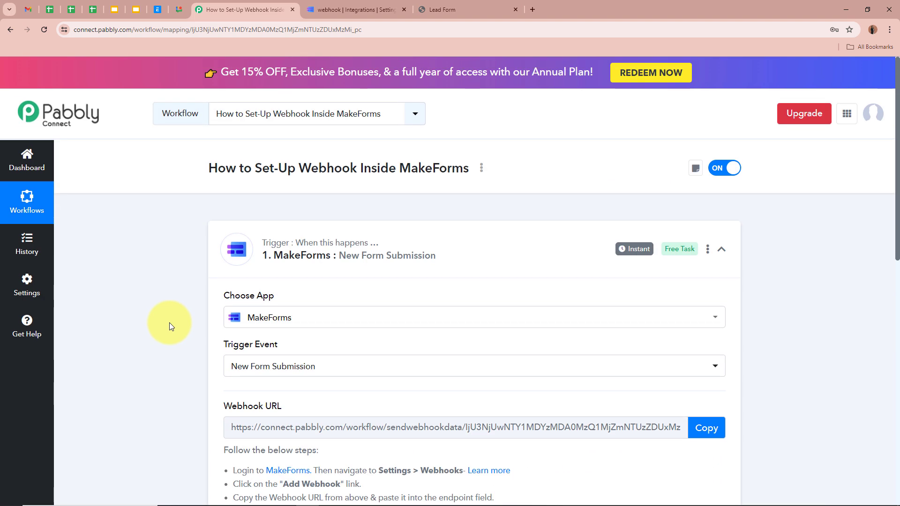
{"action": "scroll", "coordinate": [170, 323], "scroll_direction": "down", "scroll_amount": 4}
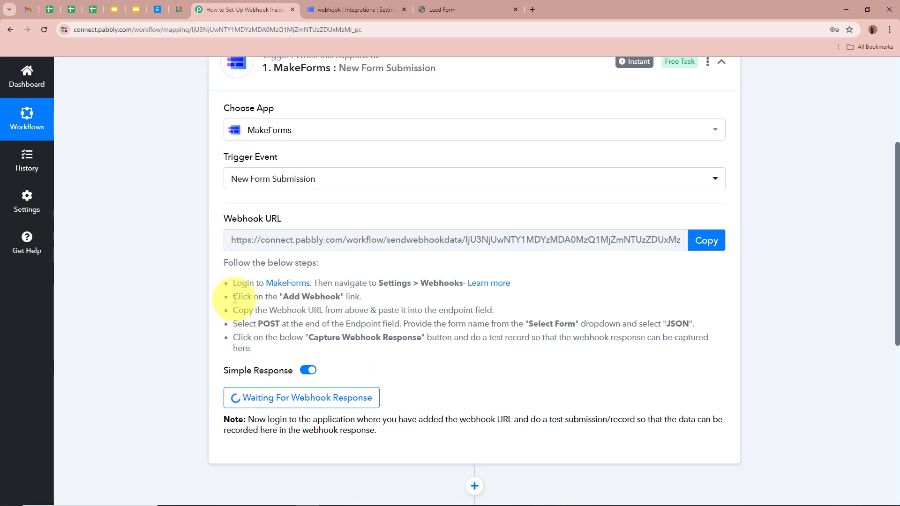
{"action": "scroll", "coordinate": [230, 298], "scroll_direction": "up", "scroll_amount": 4}
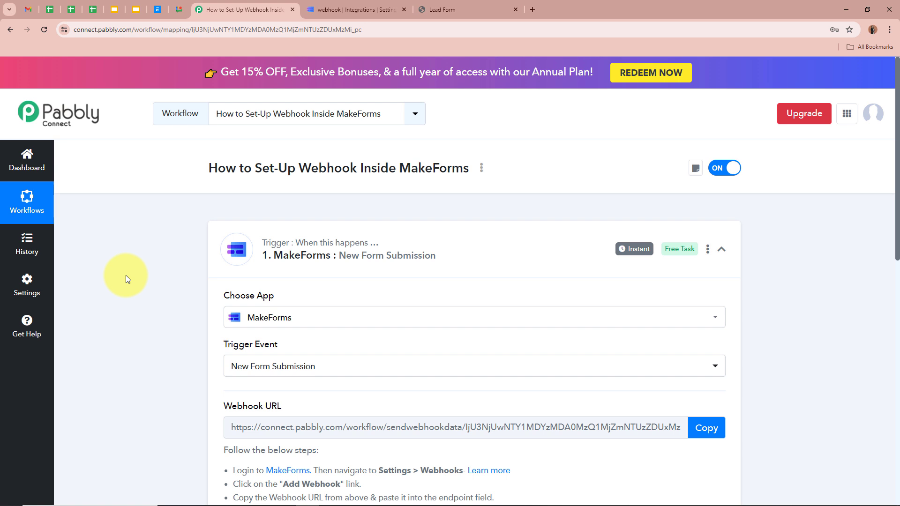
{"action": "scroll", "coordinate": [126, 275], "scroll_direction": "down", "scroll_amount": 5}
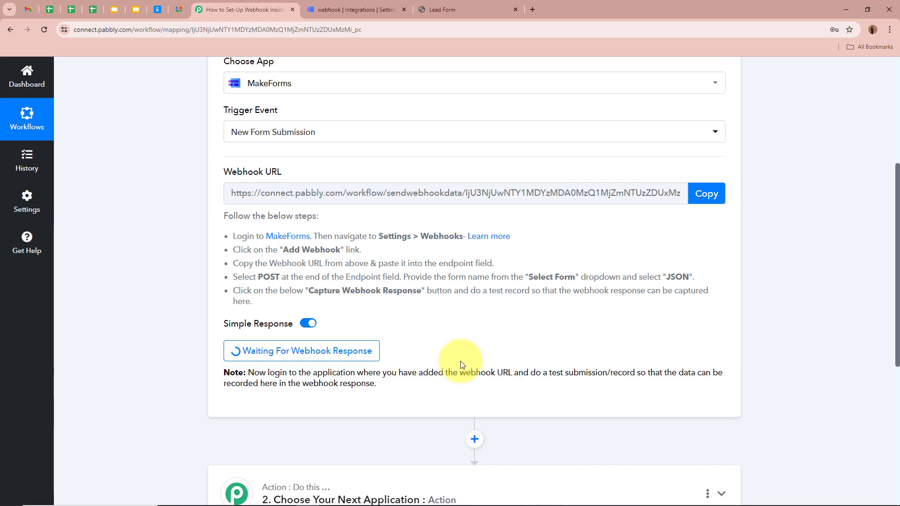
{"action": "scroll", "coordinate": [141, 321], "scroll_direction": "up", "scroll_amount": 5}
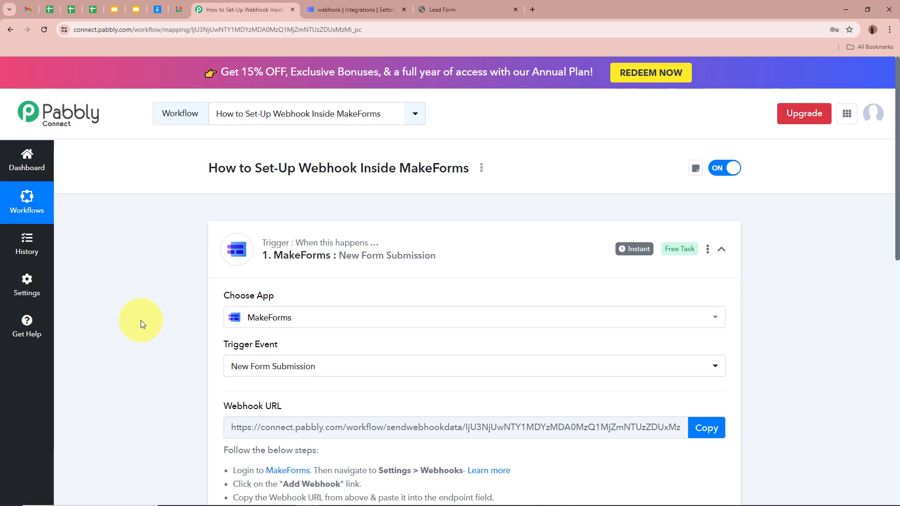
Step: Fill the Lead Form with a test full name, phone number and e-mail address, then submit it
{"action": "left_click", "coordinate": [446, 8]}
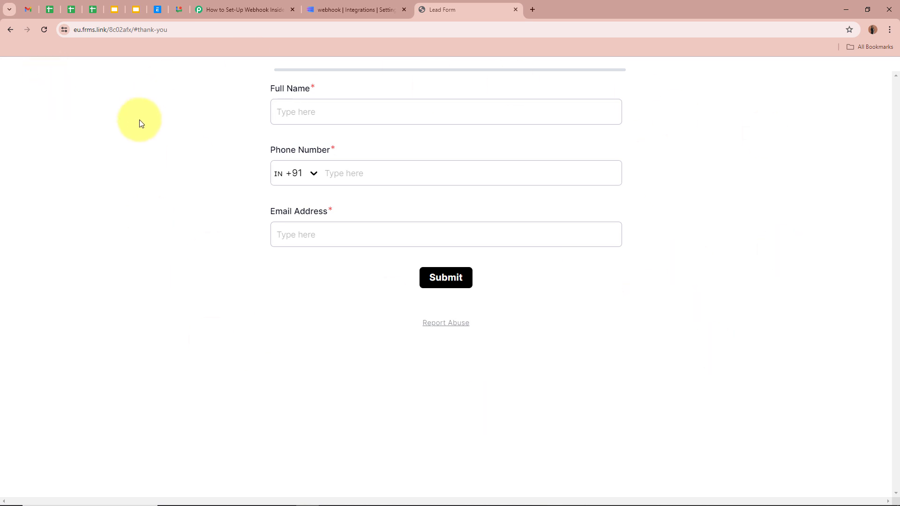
{"action": "left_click", "coordinate": [392, 111]}
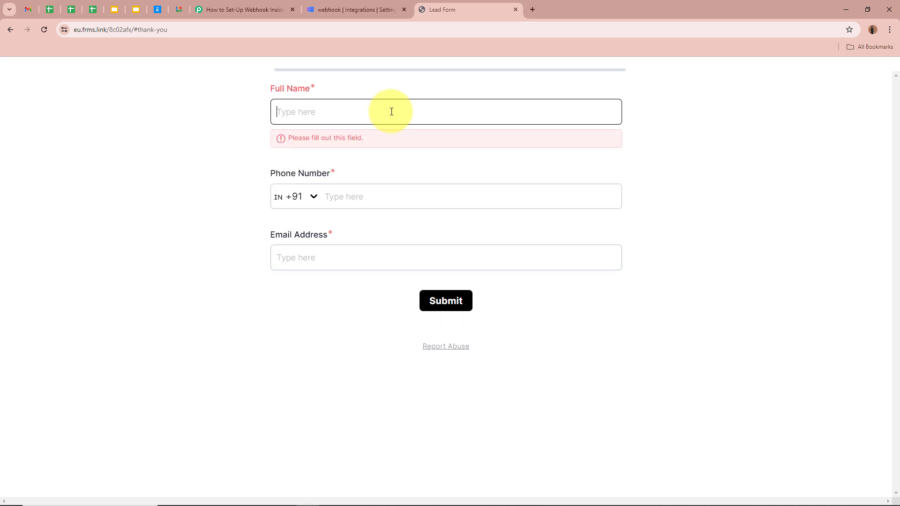
{"action": "type", "text": "Test"}
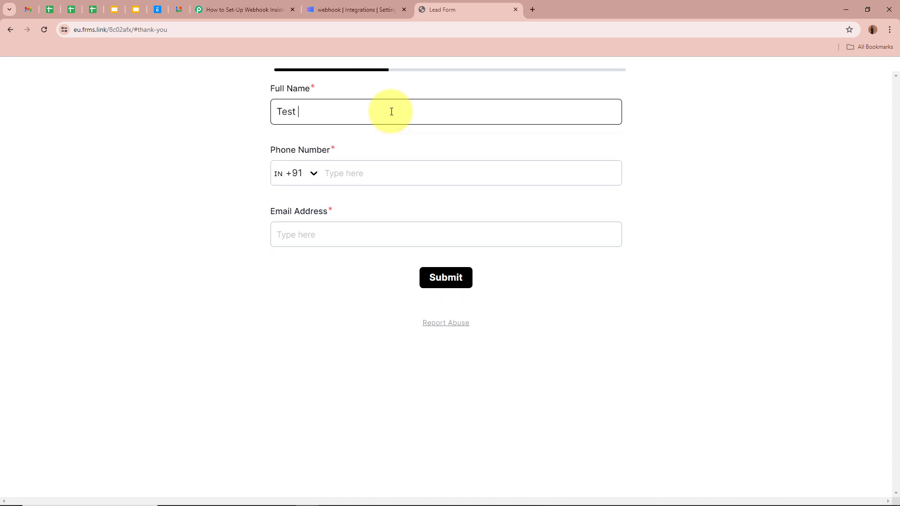
{"action": "type", "text": " Person"}
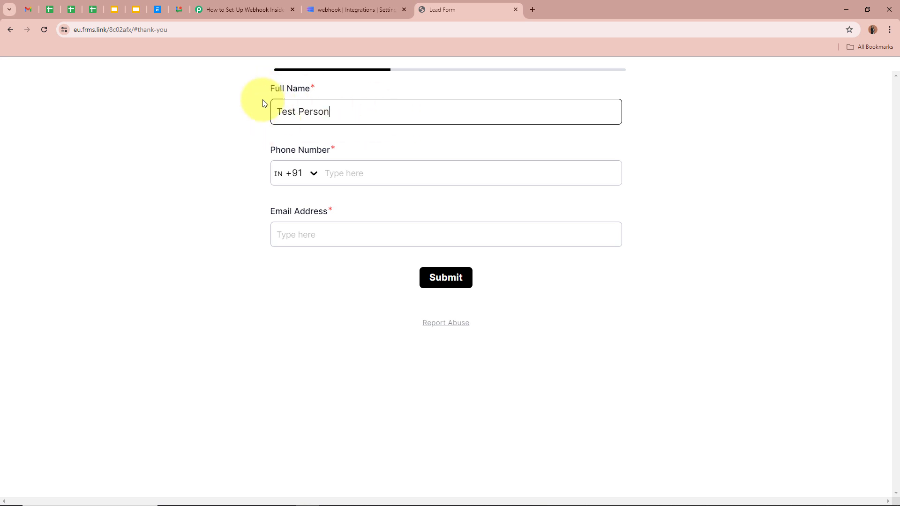
{"action": "left_click", "coordinate": [388, 165]}
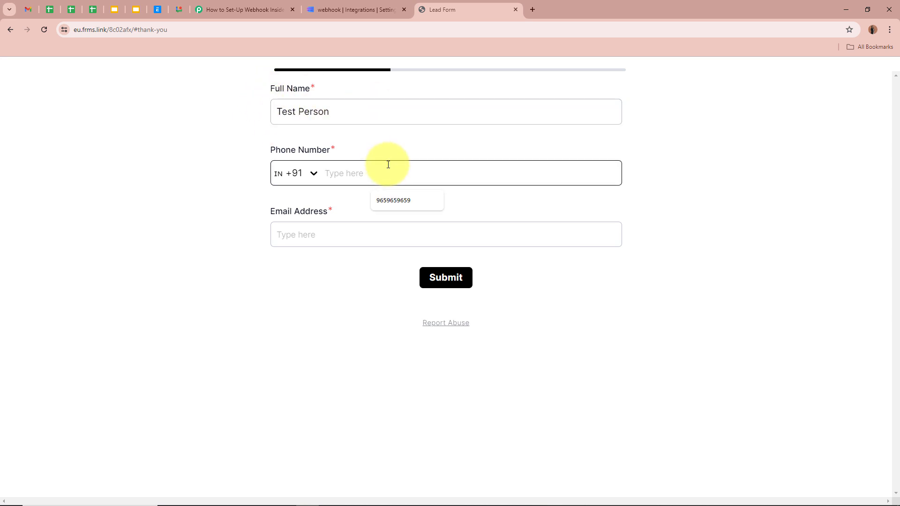
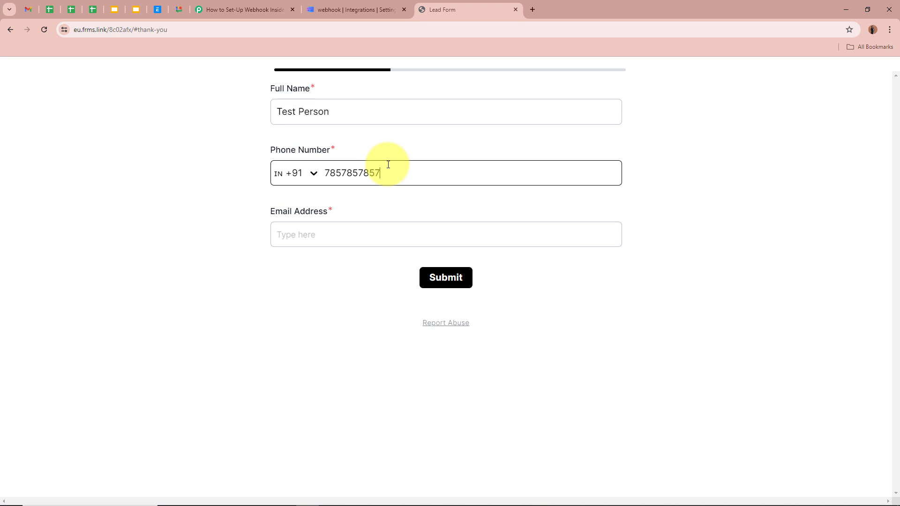
{"action": "left_click", "coordinate": [344, 229]}
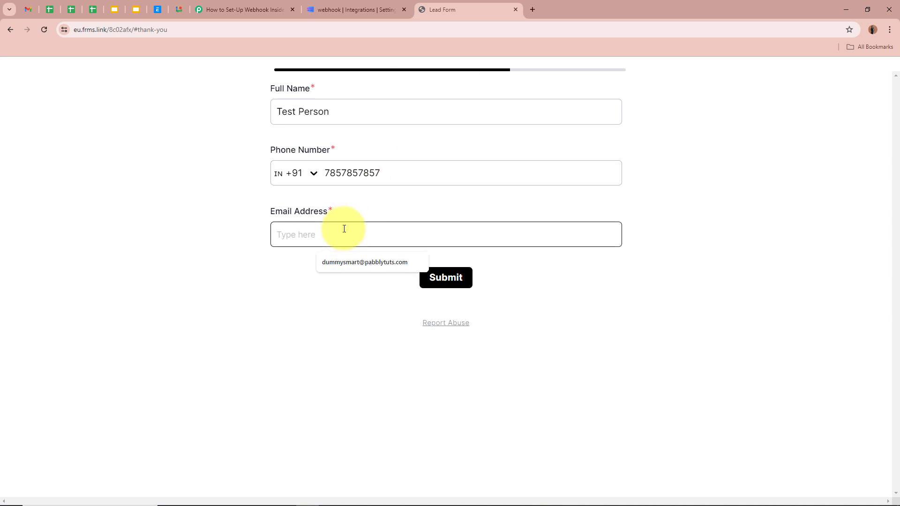
{"action": "type", "text": "test"}
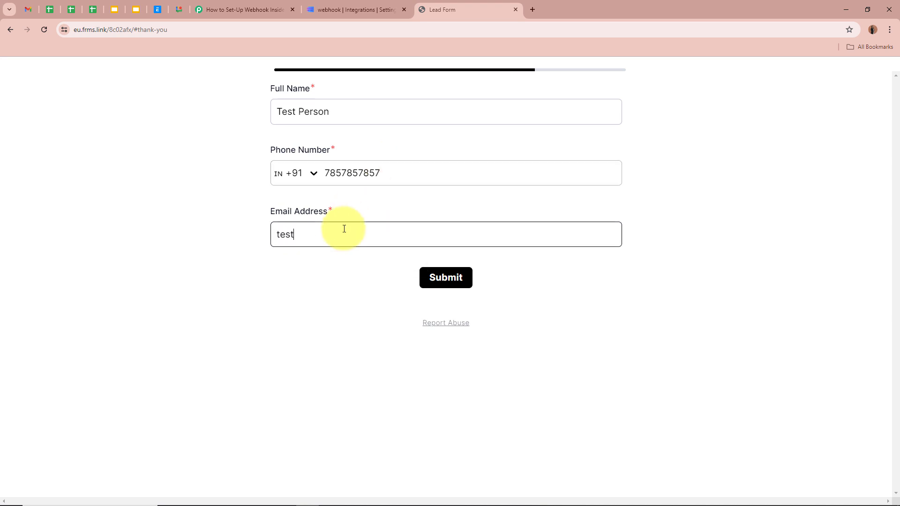
{"action": "type", "text": "perso"}
{"action": "left_click", "coordinate": [275, 260]}
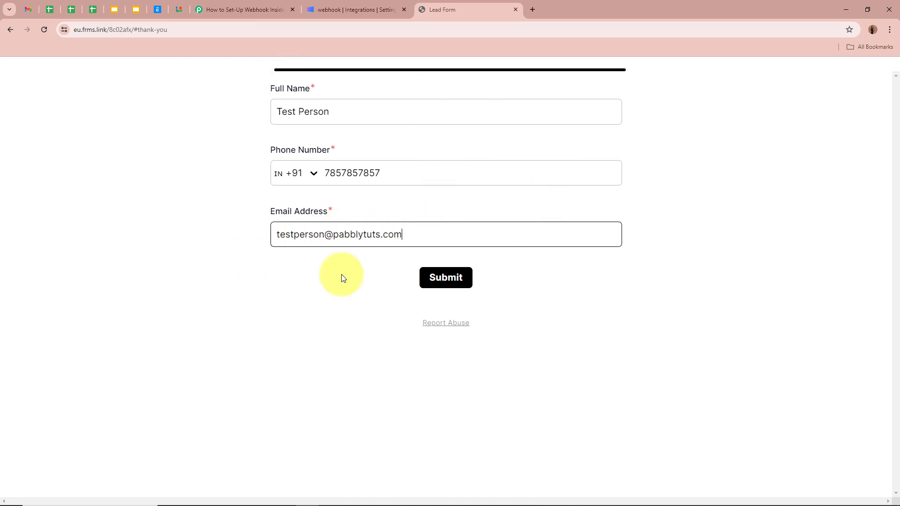
{"action": "left_click", "coordinate": [447, 285]}
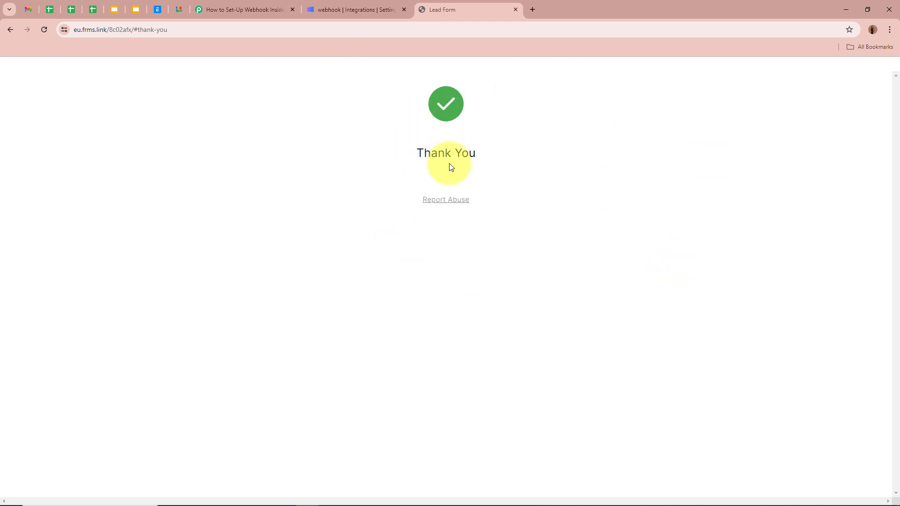
{"action": "left_click_drag", "start_coordinate": [402, 153], "coordinate": [598, 160]}
{"action": "left_click", "coordinate": [599, 161]}
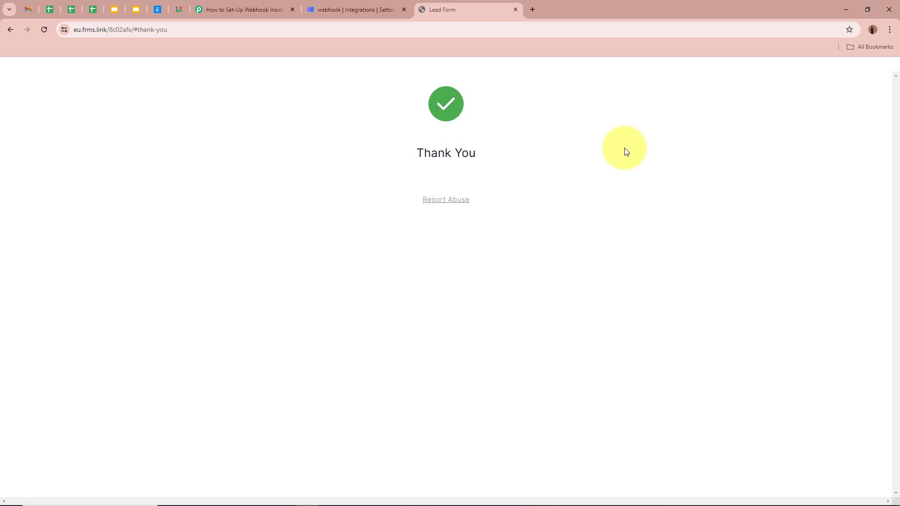
Step: Back in Pabbly, inspect the captured full name in the received webhook response
{"action": "left_click", "coordinate": [279, 8]}
{"action": "scroll", "coordinate": [150, 349], "scroll_direction": "down", "scroll_amount": 8}
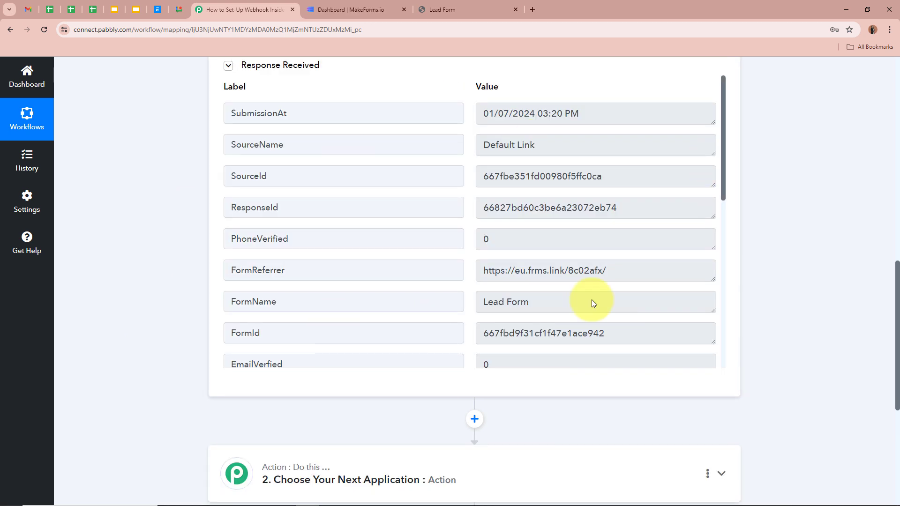
{"action": "scroll", "coordinate": [407, 196], "scroll_direction": "up", "scroll_amount": 2}
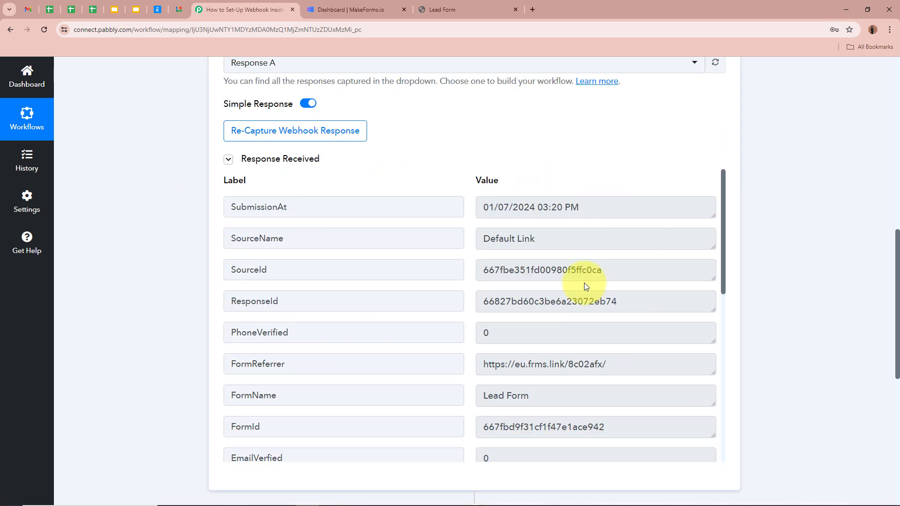
{"action": "scroll", "coordinate": [582, 286], "scroll_direction": "down", "scroll_amount": 1}
{"action": "scroll", "coordinate": [584, 297], "scroll_direction": "down", "scroll_amount": 8}
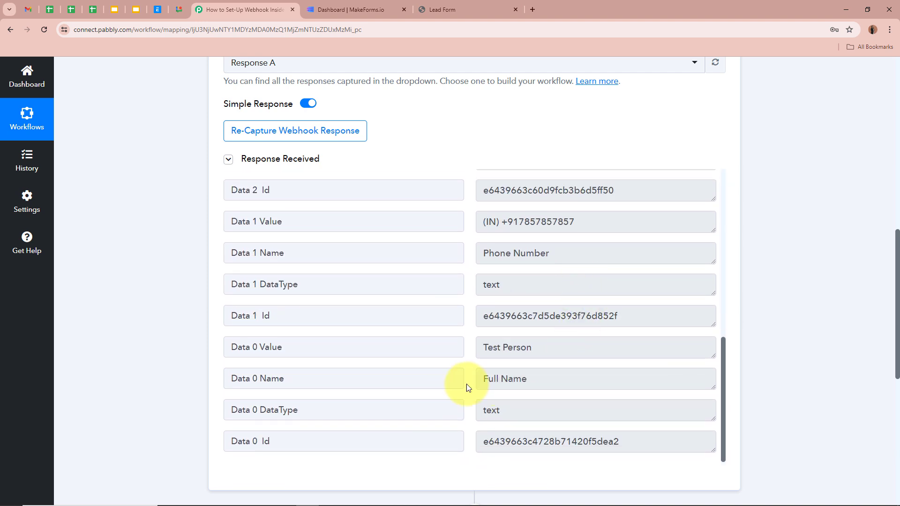
{"action": "left_click_drag", "start_coordinate": [539, 356], "coordinate": [420, 346]}
{"action": "left_click", "coordinate": [530, 350]}
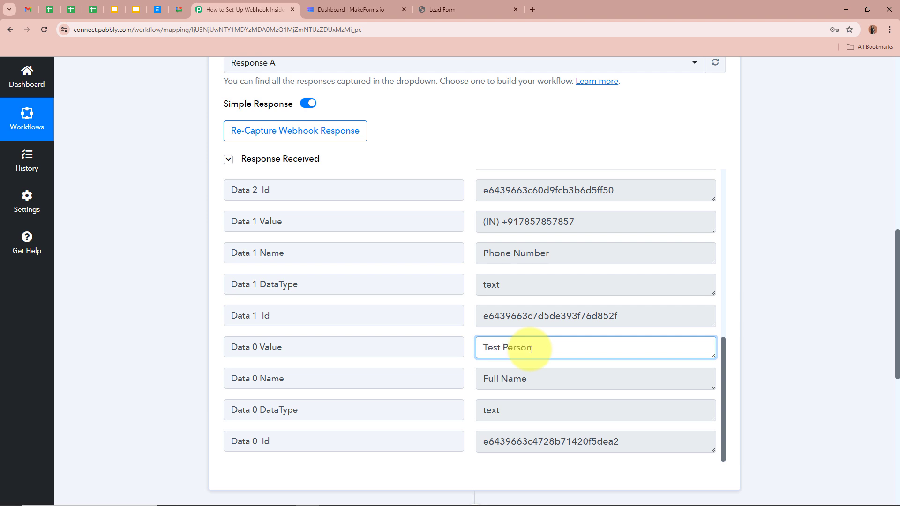
Step: Check the captured e-mail address value, then collapse the trigger's settings
{"action": "left_click_drag", "start_coordinate": [572, 220], "coordinate": [408, 220]}
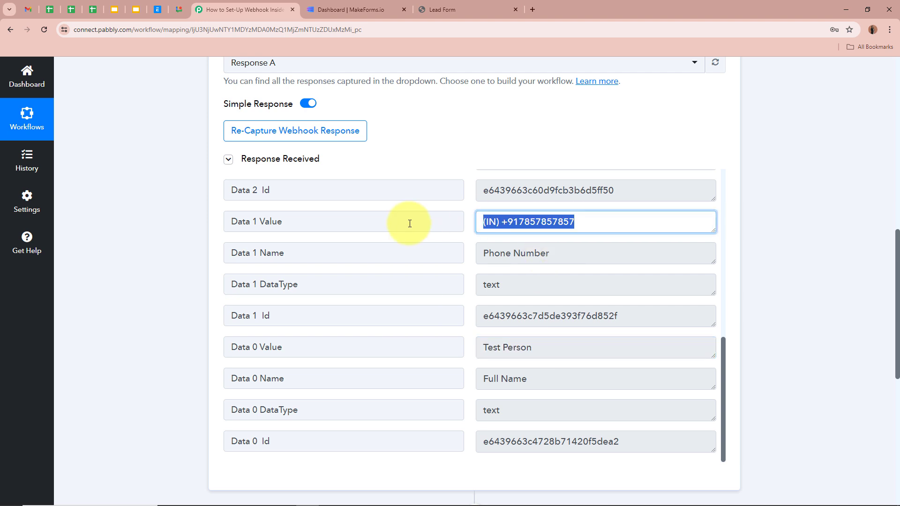
{"action": "scroll", "coordinate": [615, 227], "scroll_direction": "up", "scroll_amount": 1}
{"action": "scroll", "coordinate": [616, 227], "scroll_direction": "up", "scroll_amount": 2}
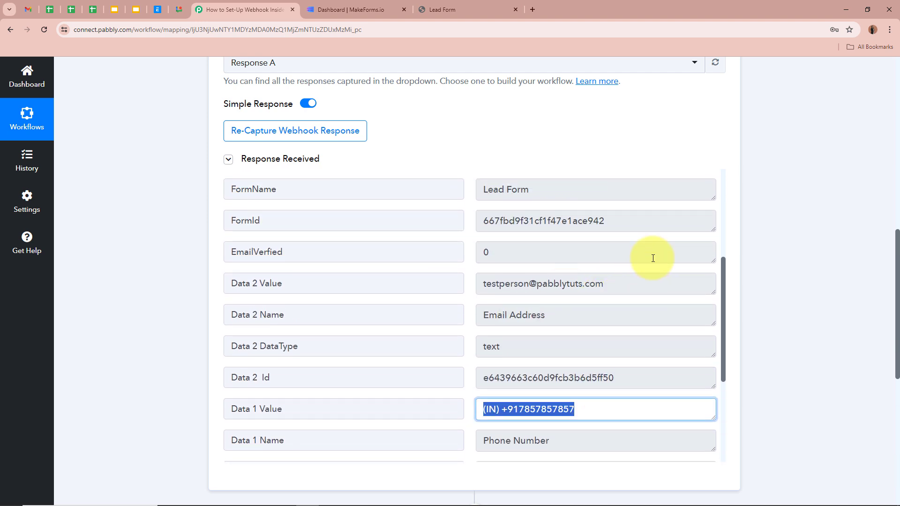
{"action": "left_click_drag", "start_coordinate": [623, 284], "coordinate": [360, 277]}
{"action": "left_click", "coordinate": [623, 279]}
{"action": "left_click", "coordinate": [855, 285]}
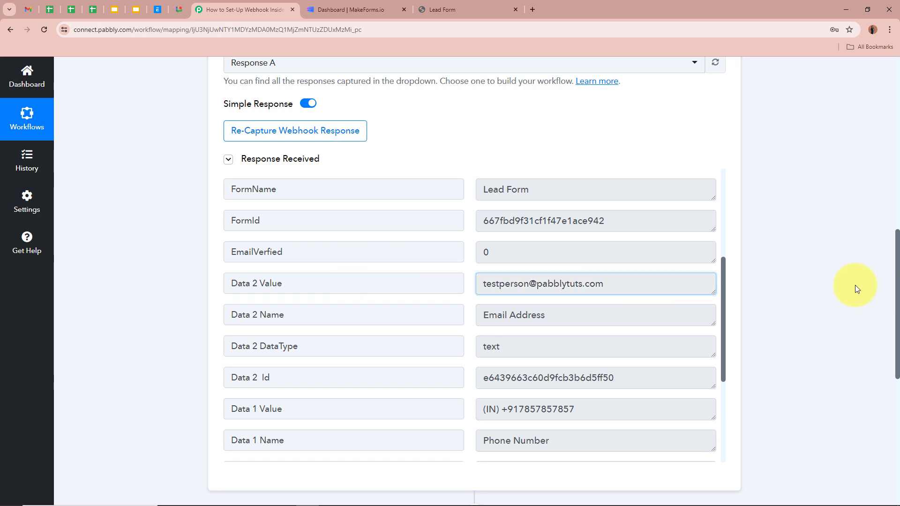
{"action": "scroll", "coordinate": [857, 298], "scroll_direction": "up", "scroll_amount": 10}
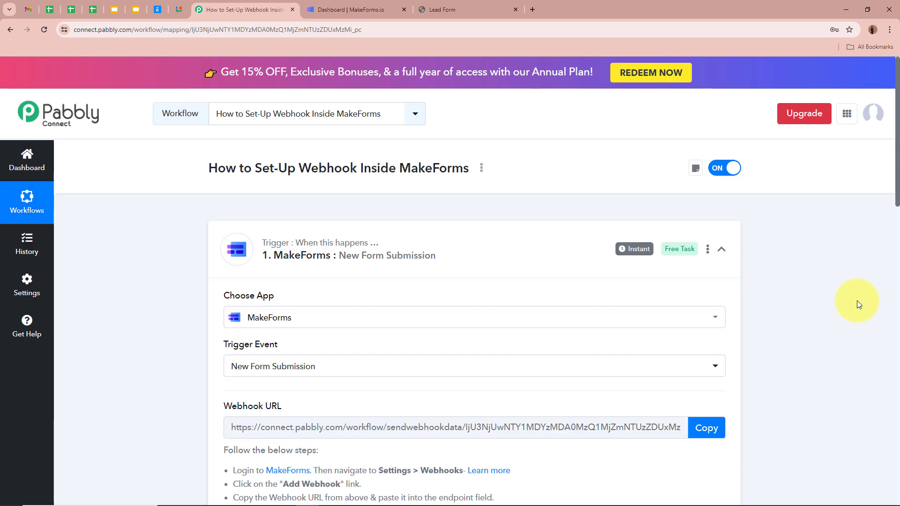
{"action": "left_click", "coordinate": [726, 248]}
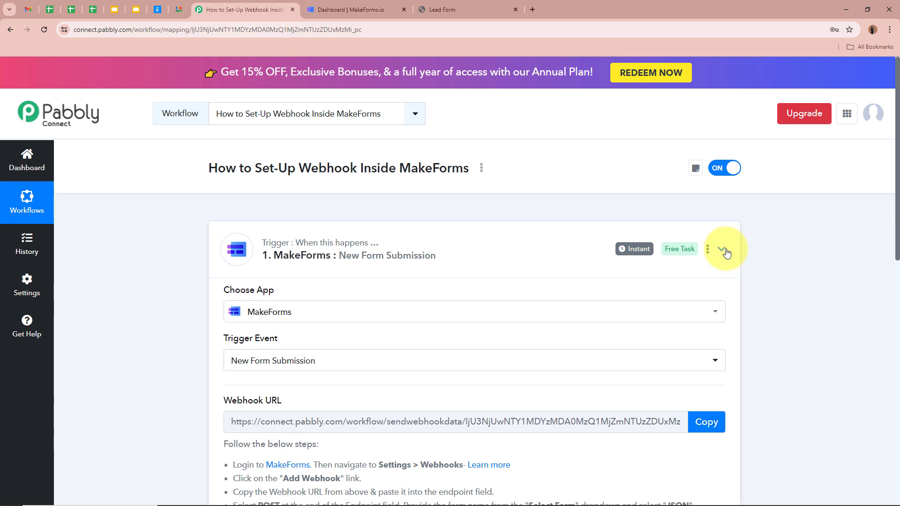